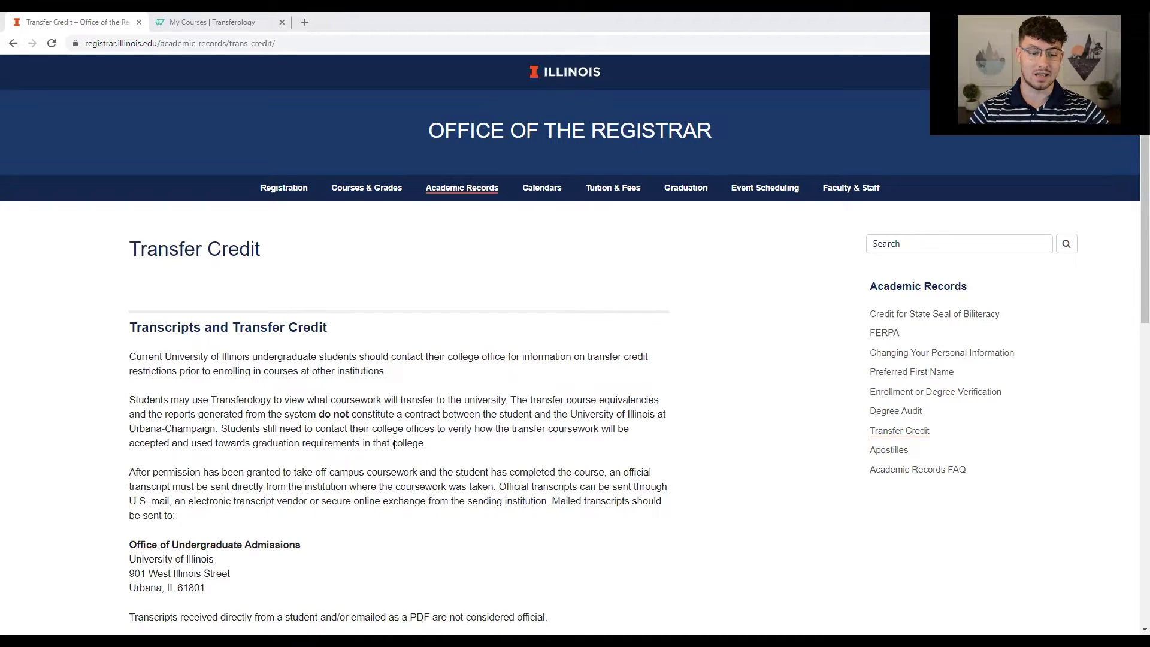
- Highlight the registrar's note on verifying transfer coursework with college offices, clear the highlight, and switch to the Transferology page
drag(428, 444, 221, 429)
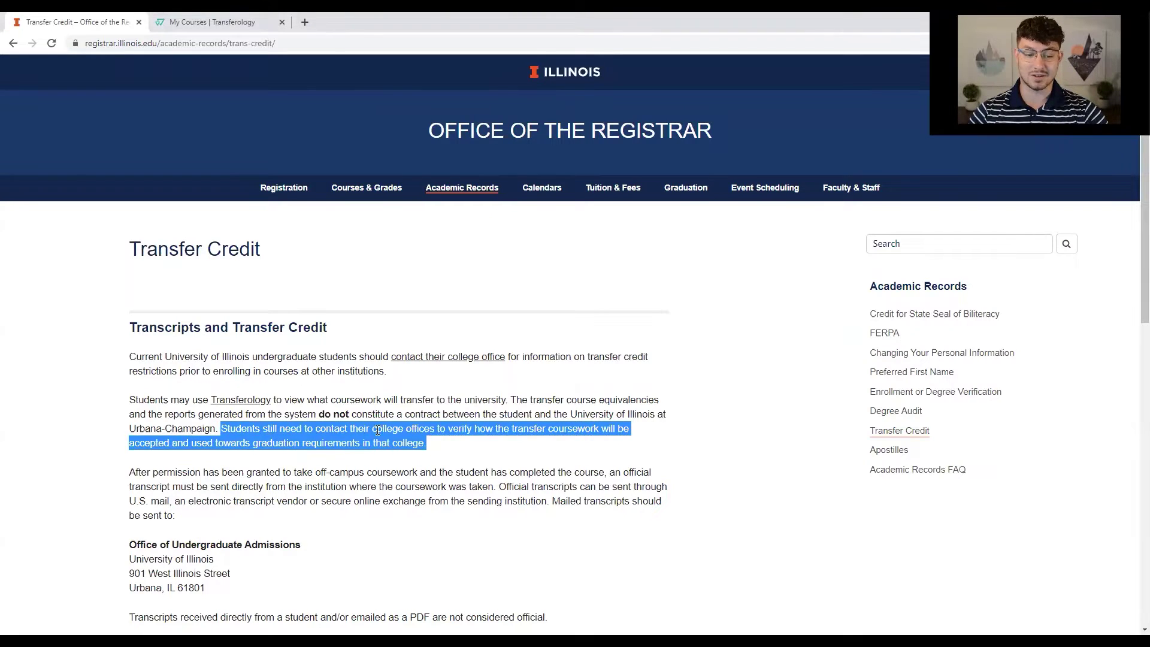
click(541, 453)
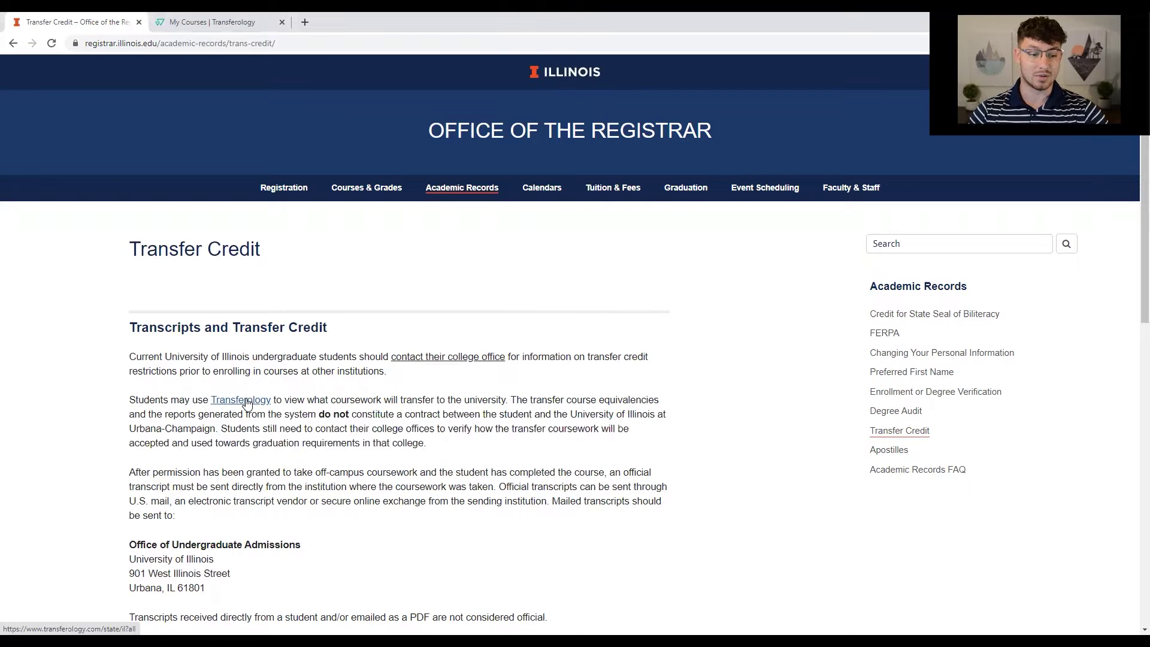
click(225, 22)
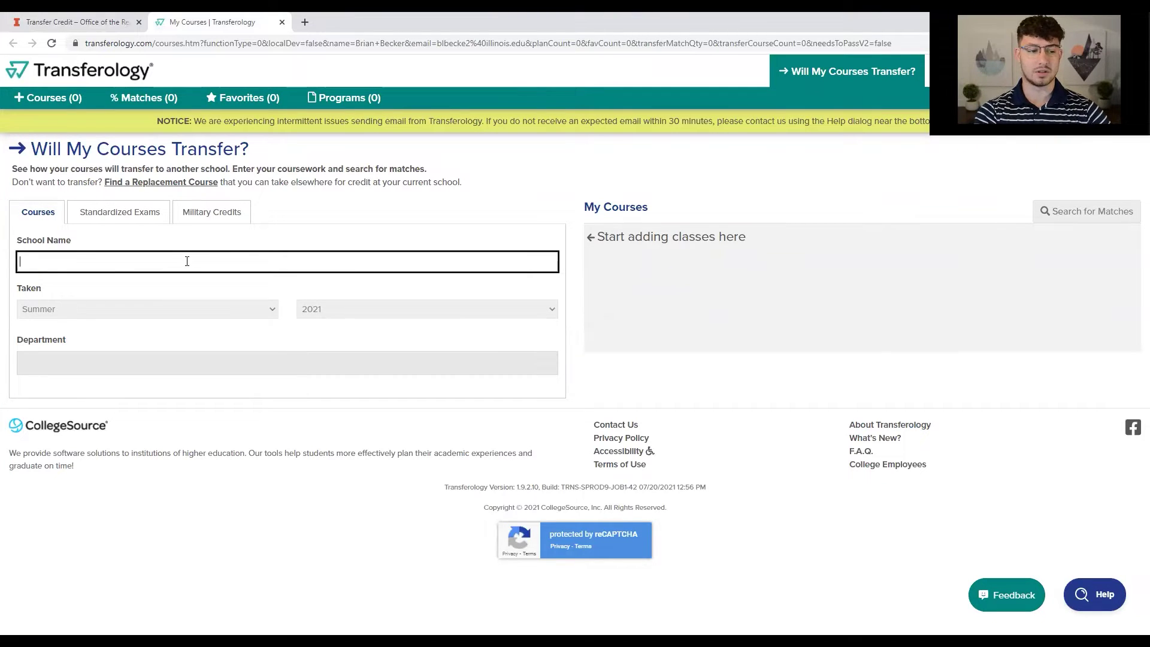
- Try to find the school under the name "the college of lake county"
text(the college)
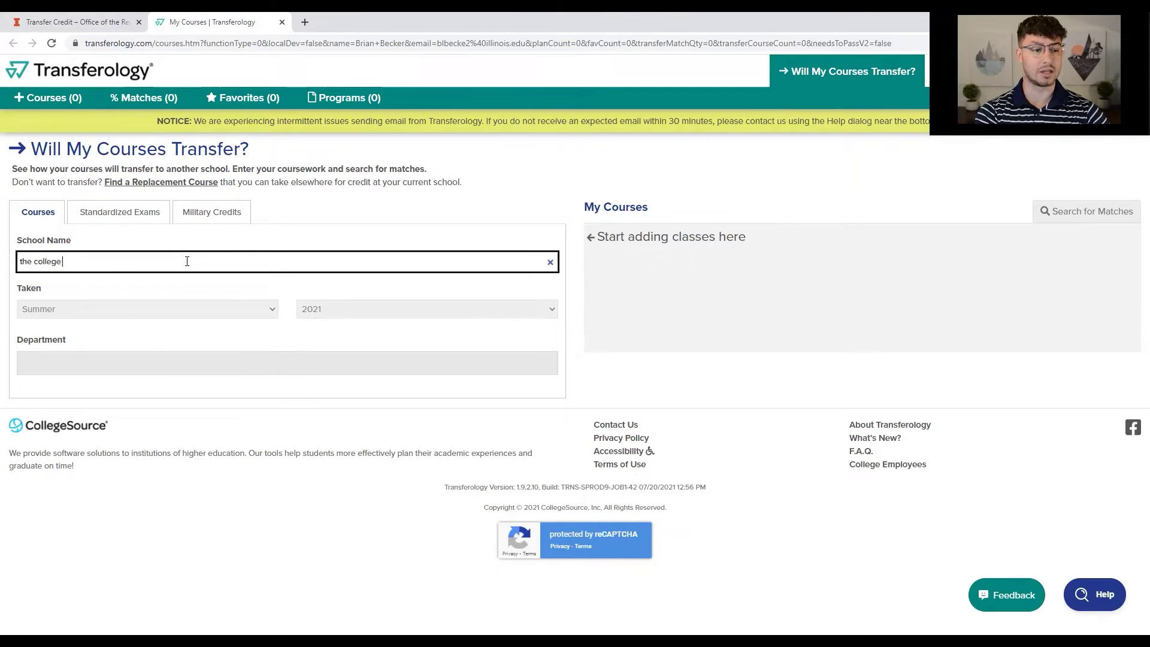
text( of lake co)
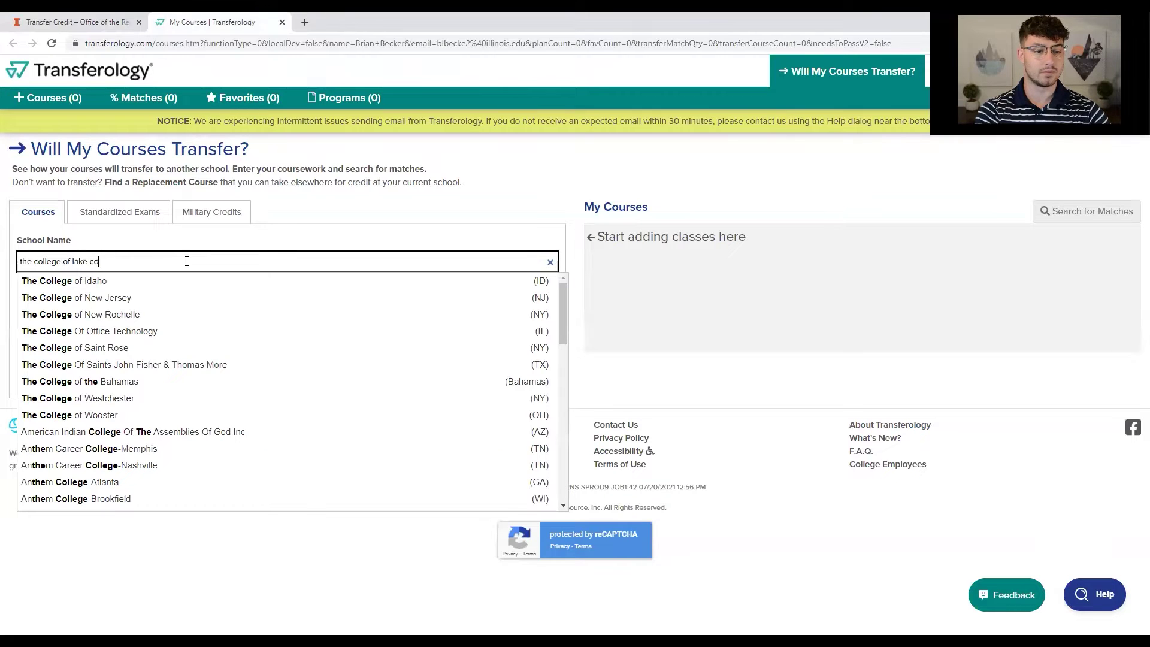
text(unty)
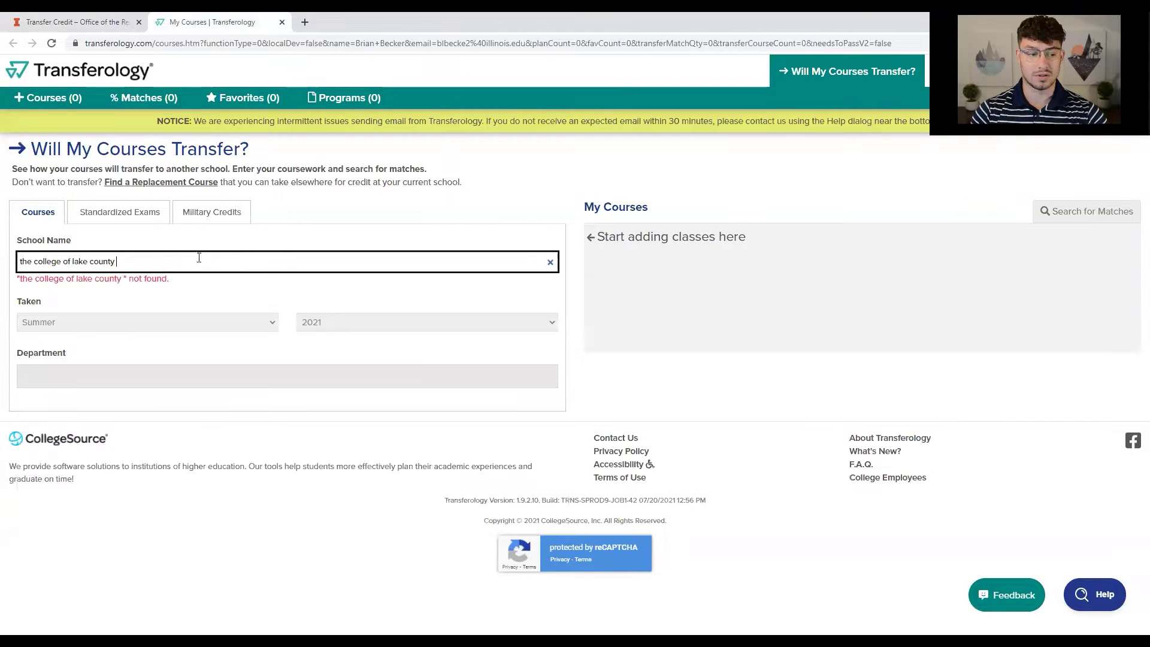
key(BackSpace)
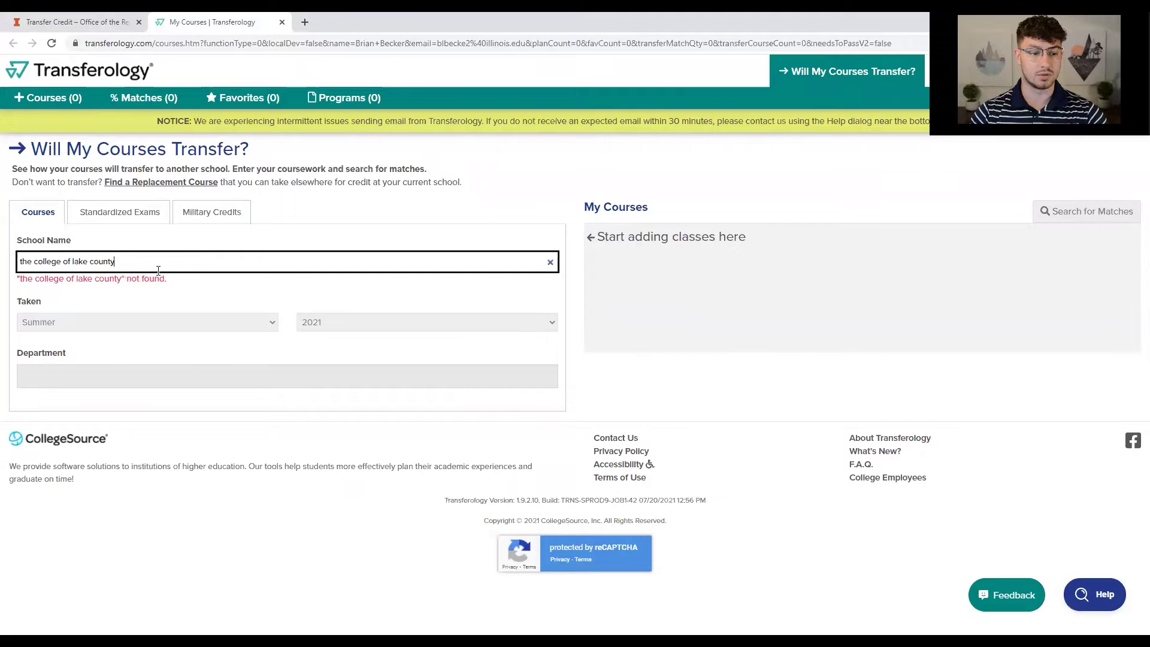
- Replace the school name with "college of lake county" and select the matching school, College Of Lake County
drag(121, 263, 18, 261)
text(college o)
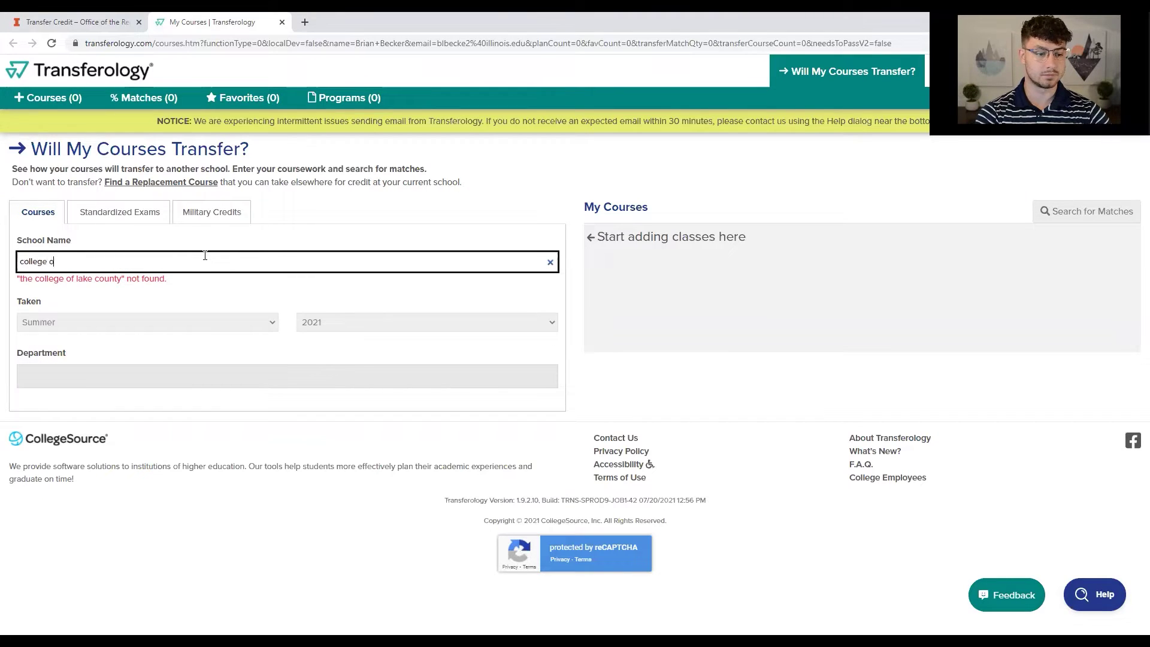
text(f lake county)
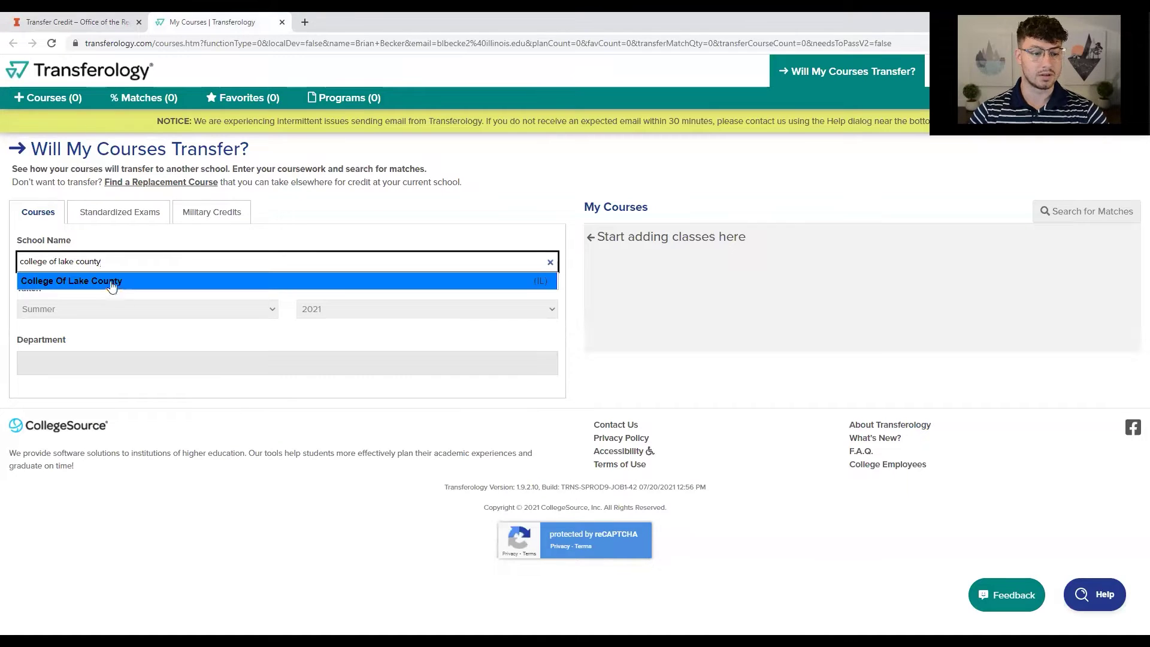
click(111, 283)
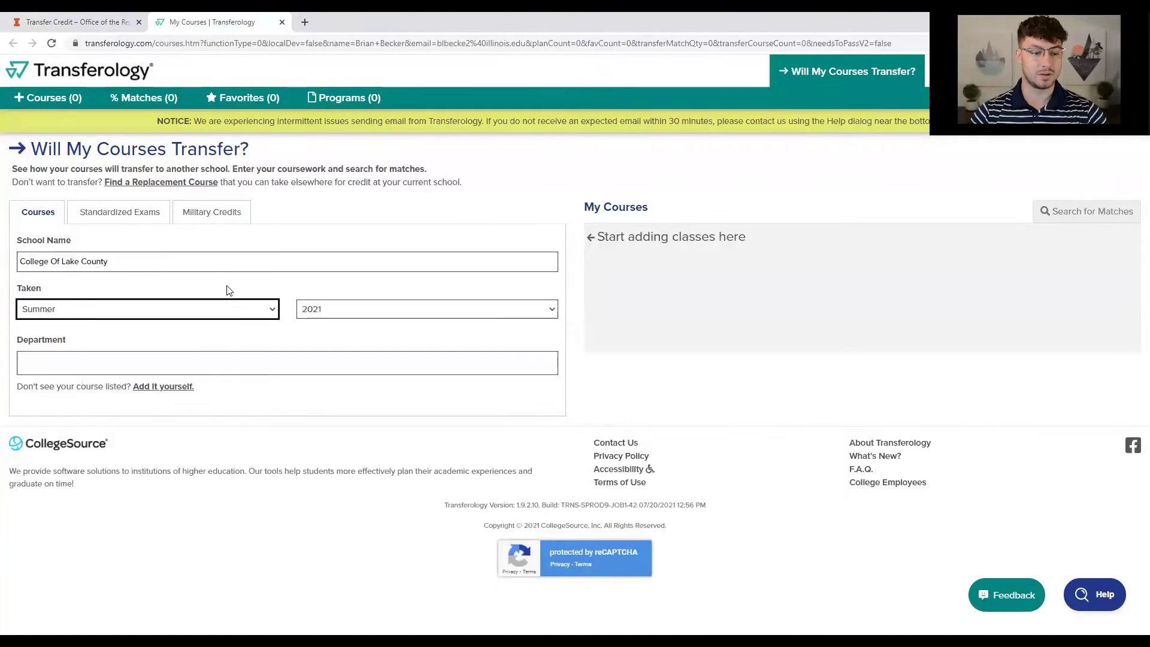
- Set the term in which the courses were taken to Spring 2021
click(251, 311)
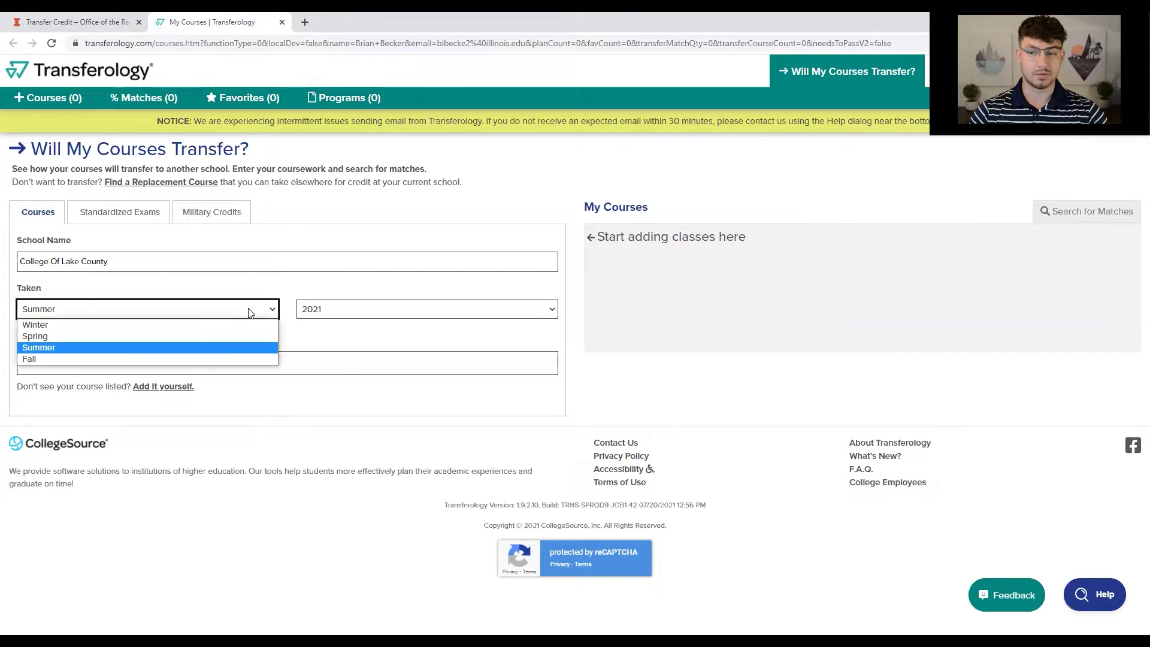
click(112, 359)
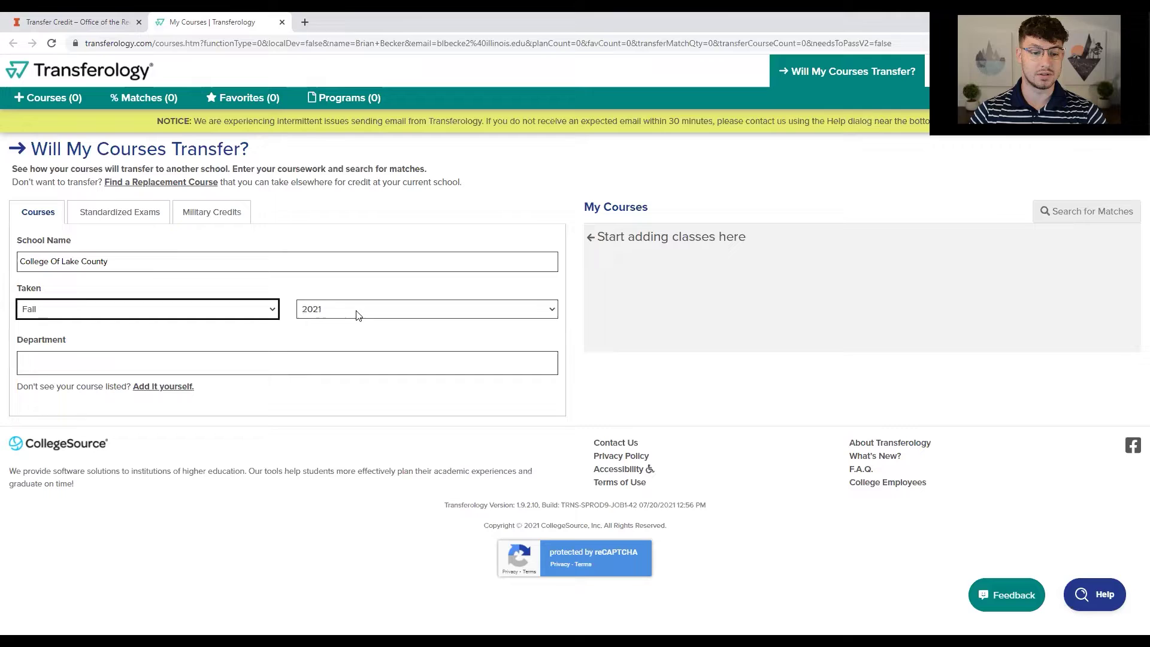
click(240, 311)
click(60, 334)
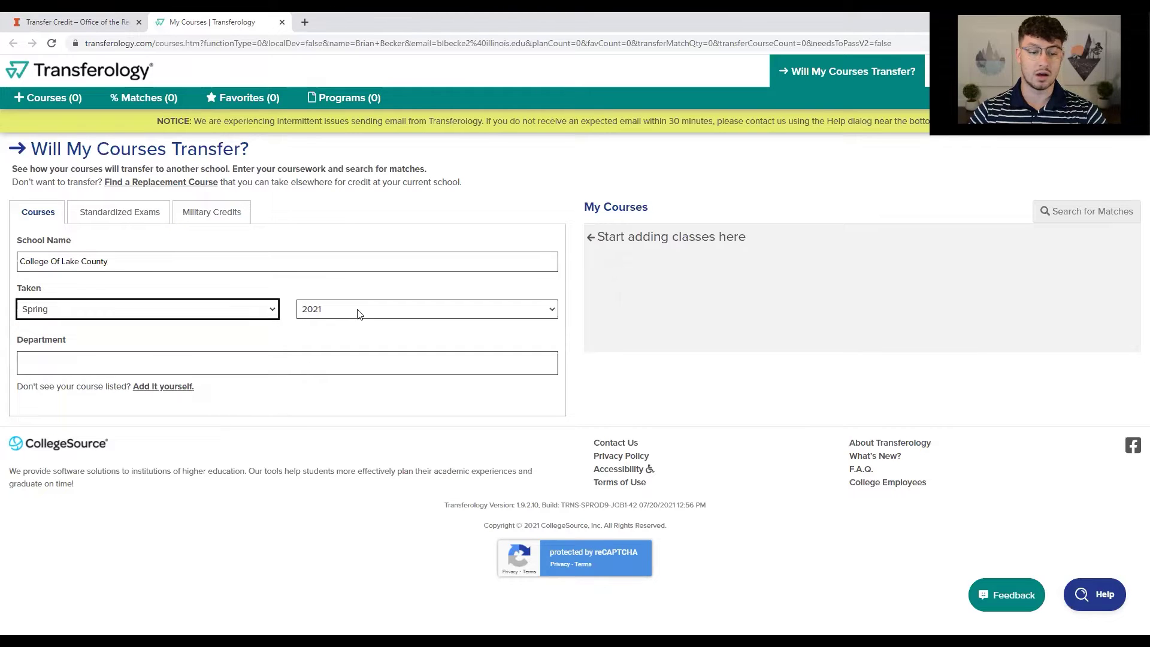
key(Tab)
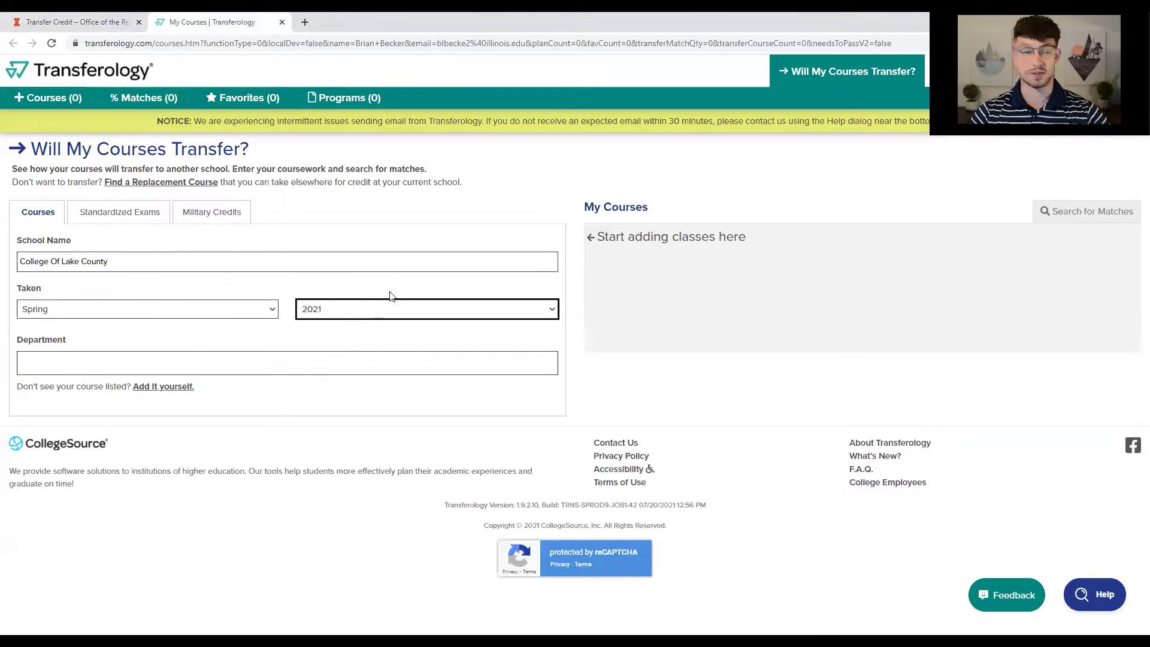
- Look up "english" as the department and select ENG - ENGLISH
click(281, 363)
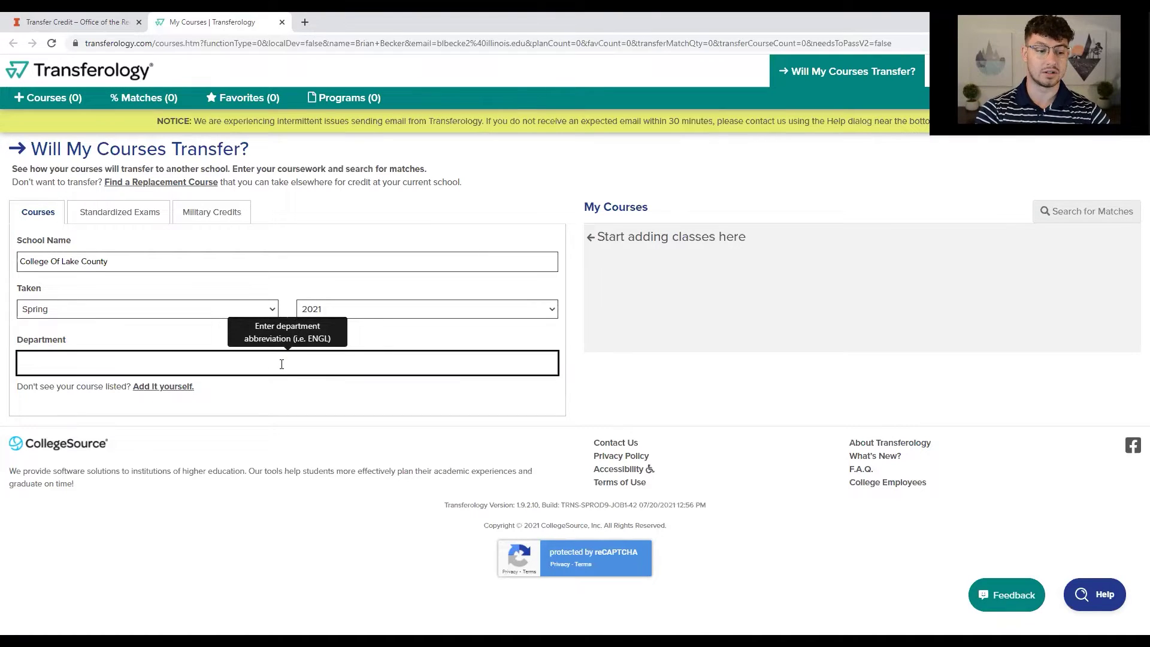
text(engl)
key(BackSpace)
key(BackSpace)
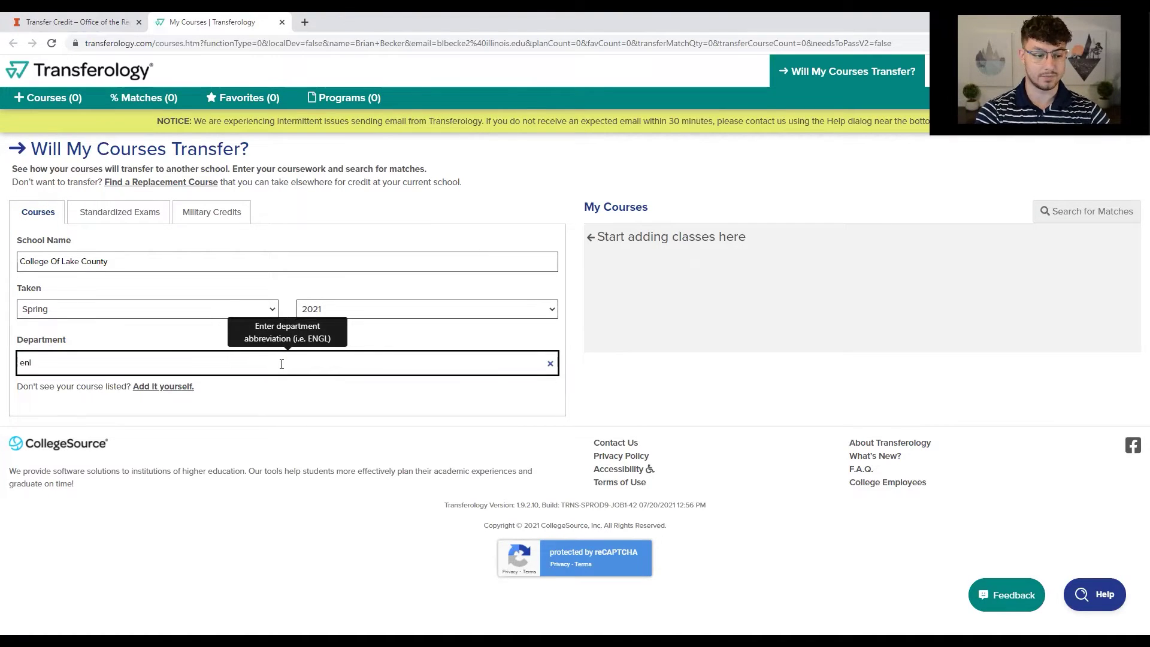
text(glish)
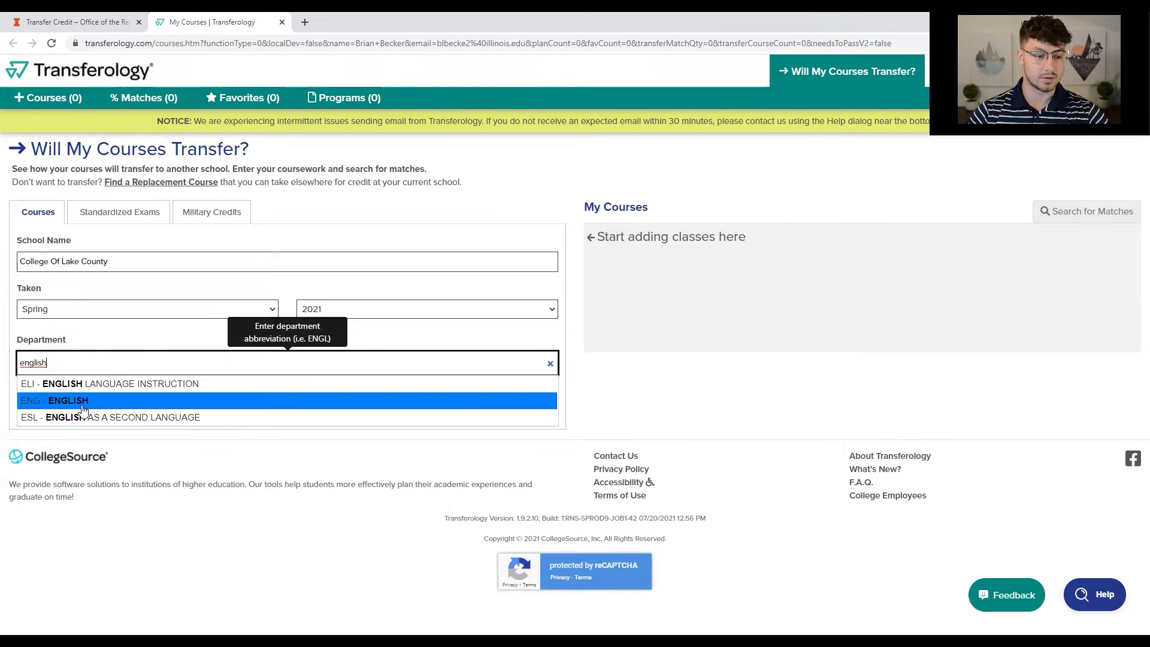
click(80, 403)
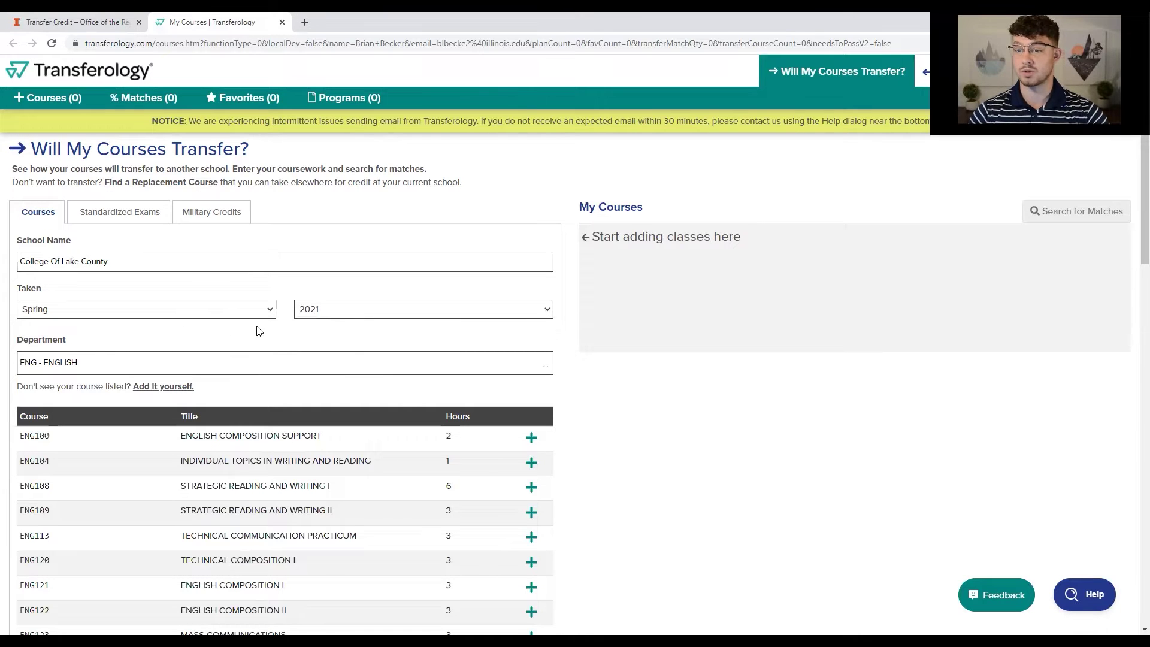
- Add ENG225 Survey of British Literature I to My Courses
scroll(359, 352, down, 4)
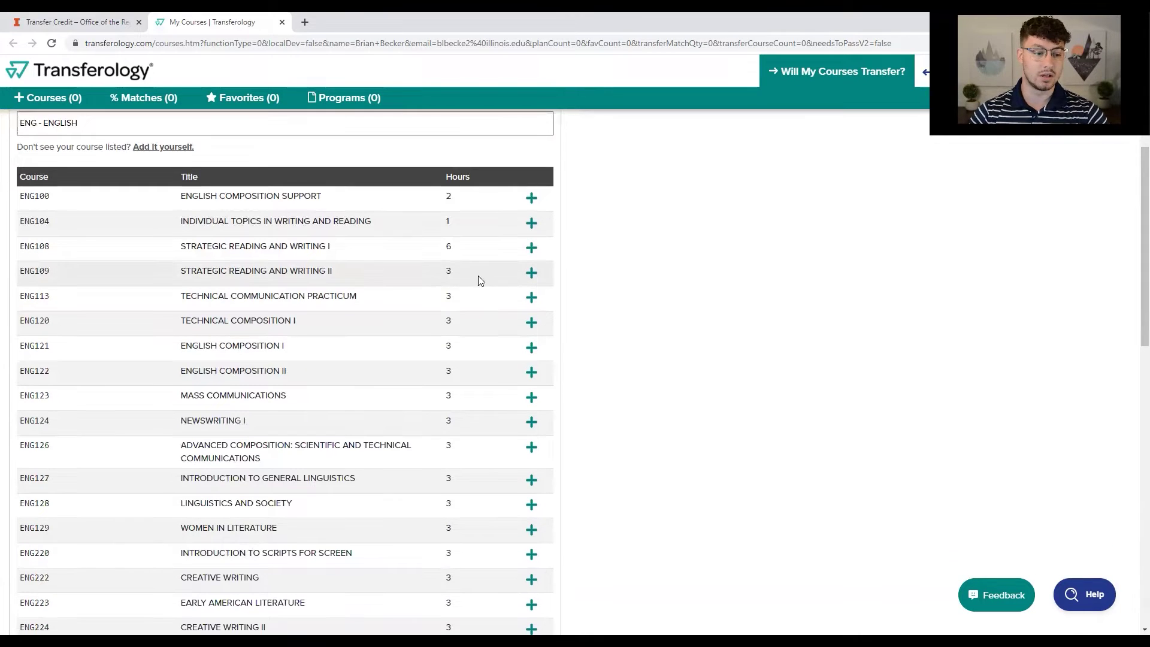
scroll(478, 280, down, 1)
scroll(454, 277, down, 2)
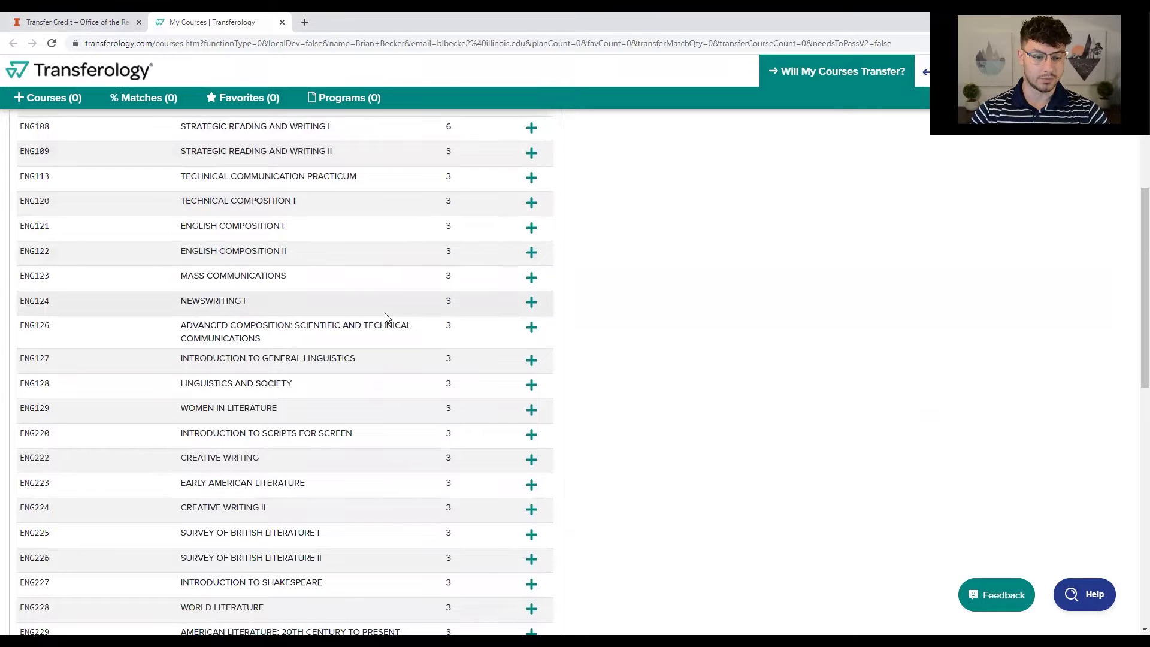
scroll(385, 305, down, 2)
scroll(357, 305, down, 2)
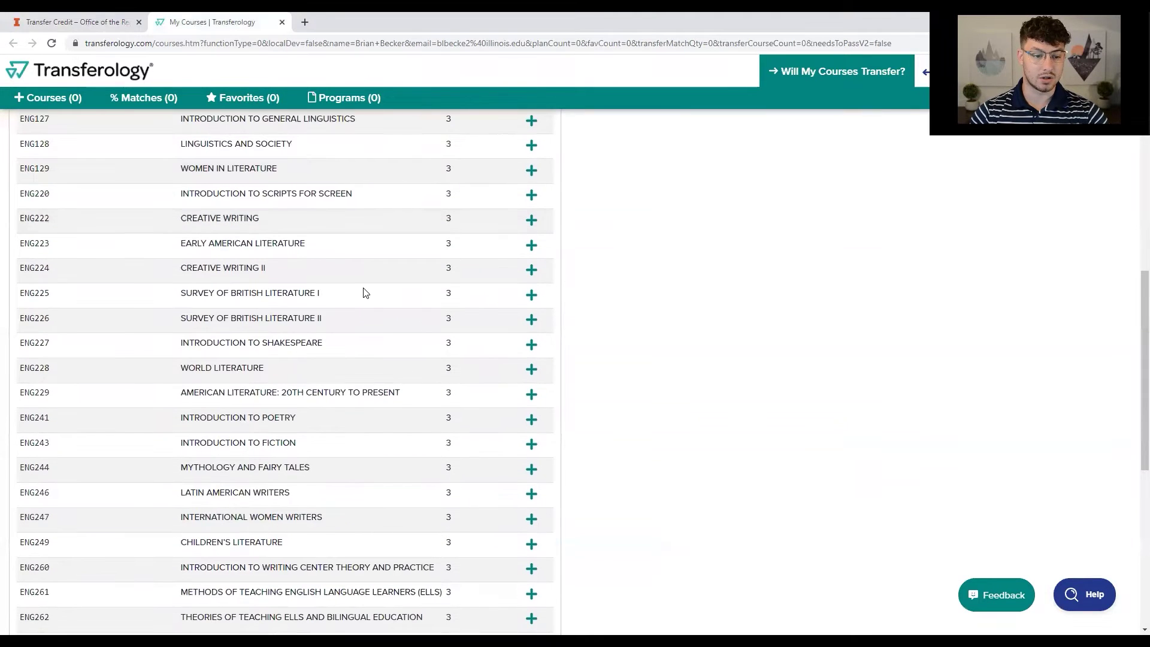
click(531, 295)
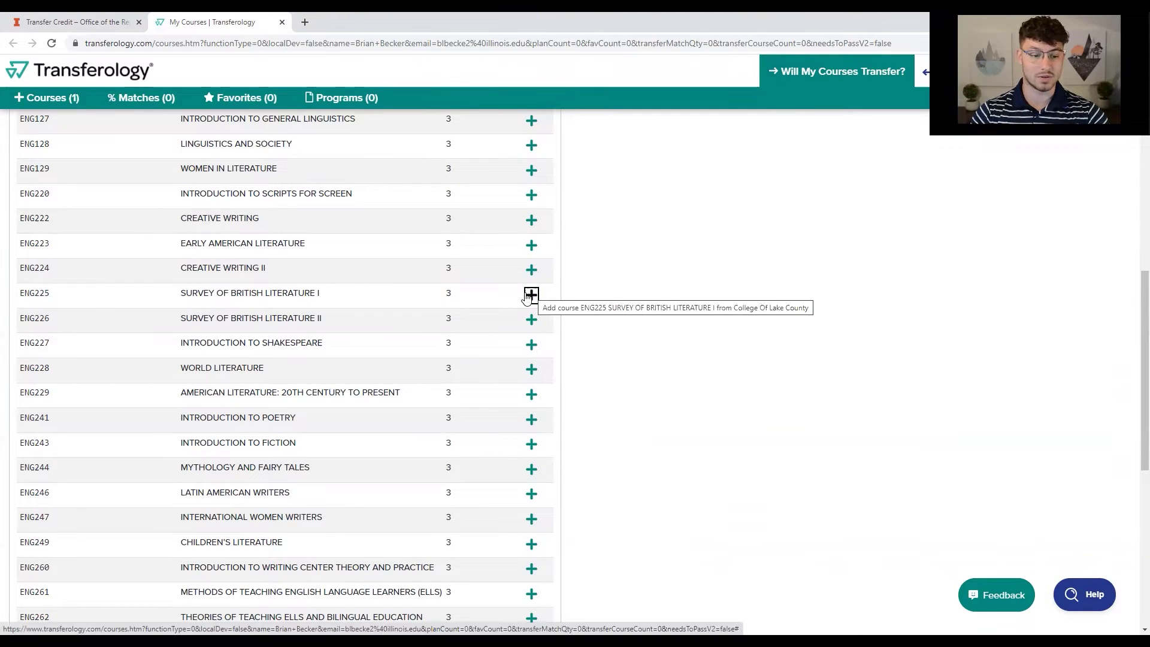
- Add ENG241 Introduction to Poetry and ENG227 Introduction to Shakespeare to My Courses
scroll(311, 358, down, 1)
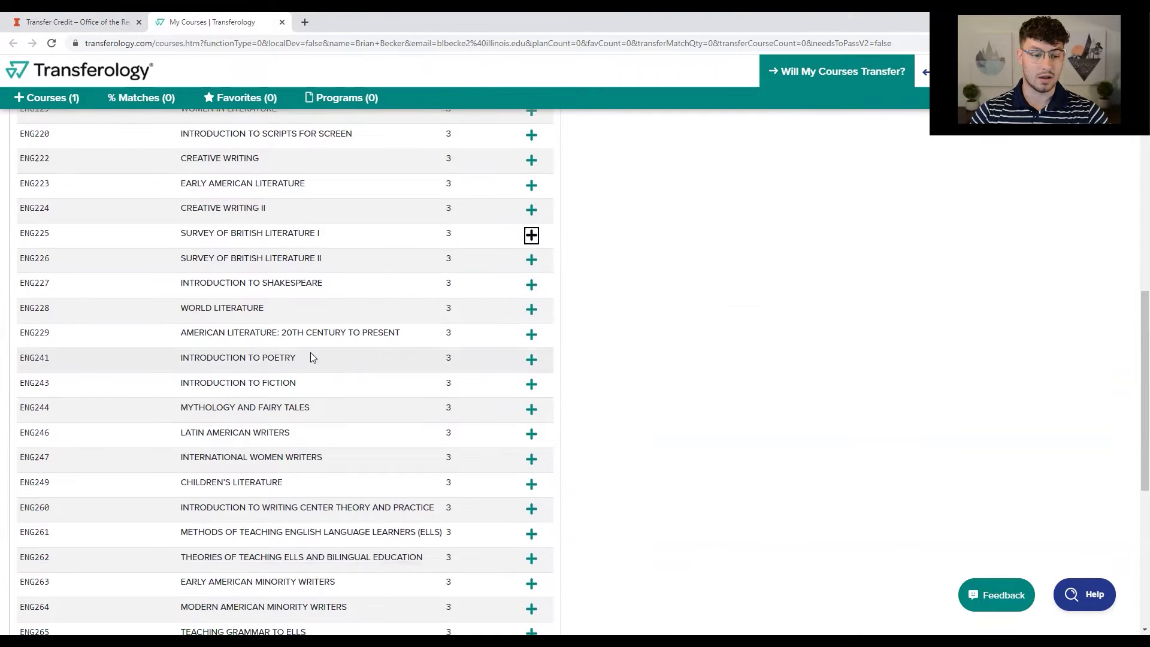
click(531, 359)
scroll(300, 335, down, 2)
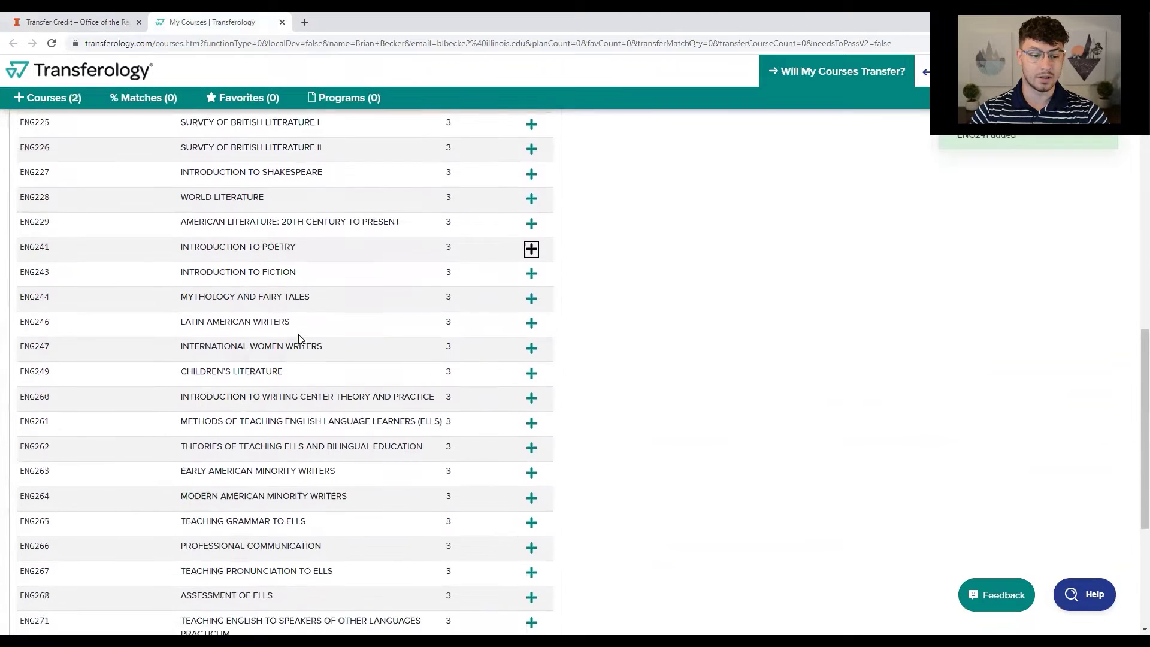
scroll(345, 288, down, 1)
scroll(354, 278, down, 2)
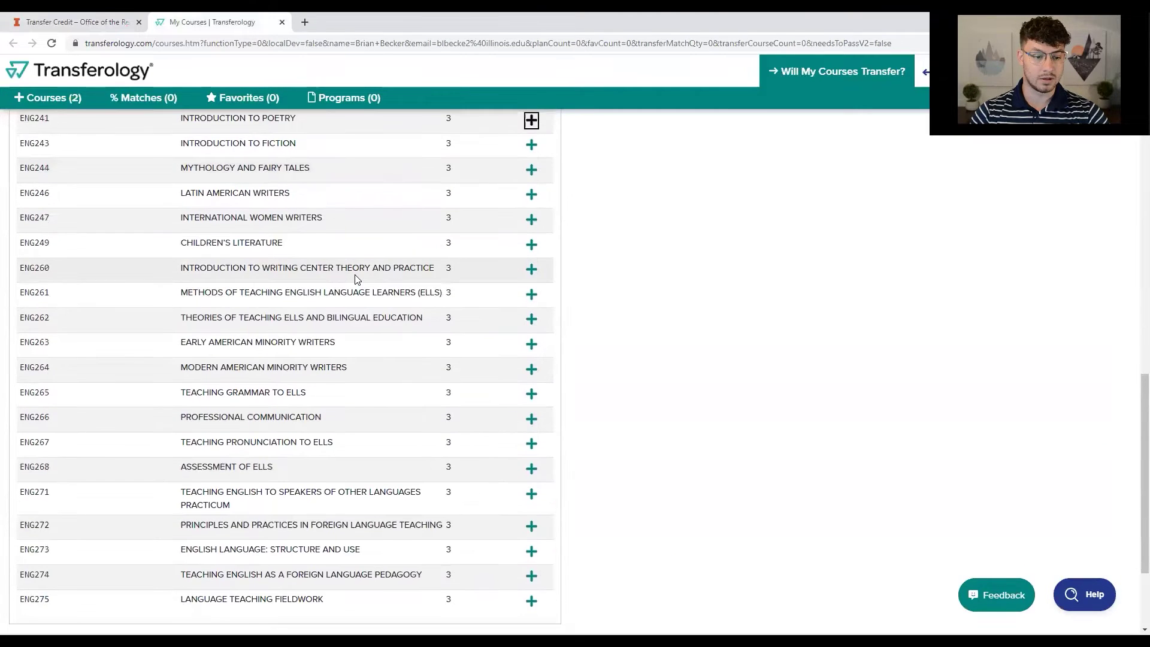
scroll(353, 283, up, 3)
scroll(324, 290, up, 1)
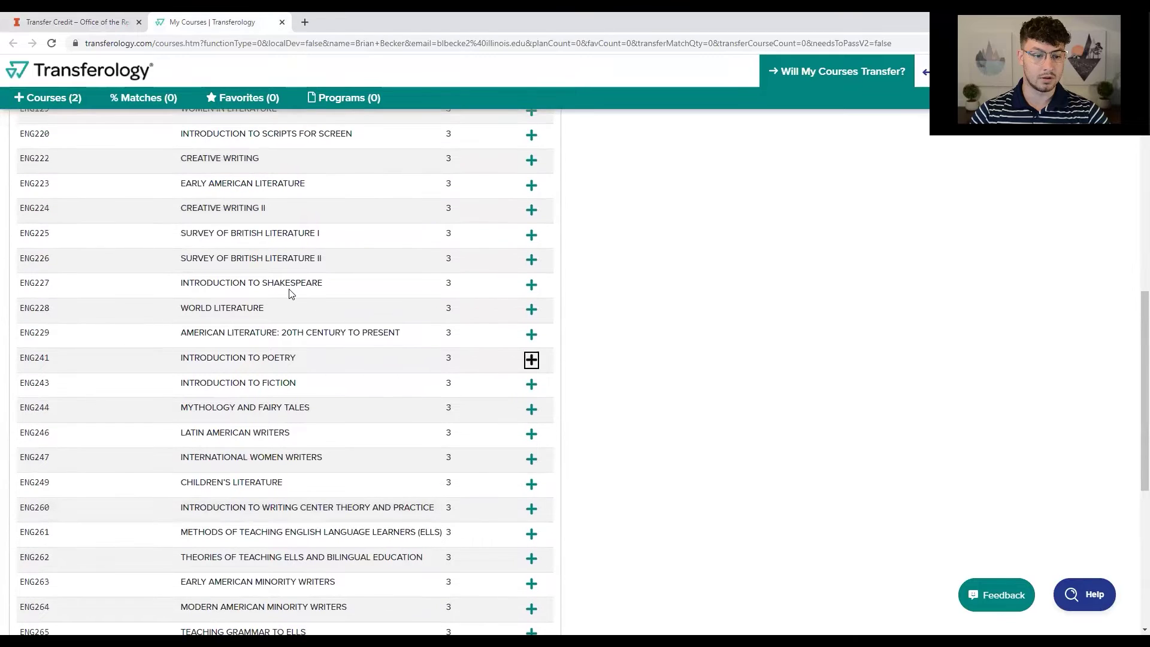
click(531, 284)
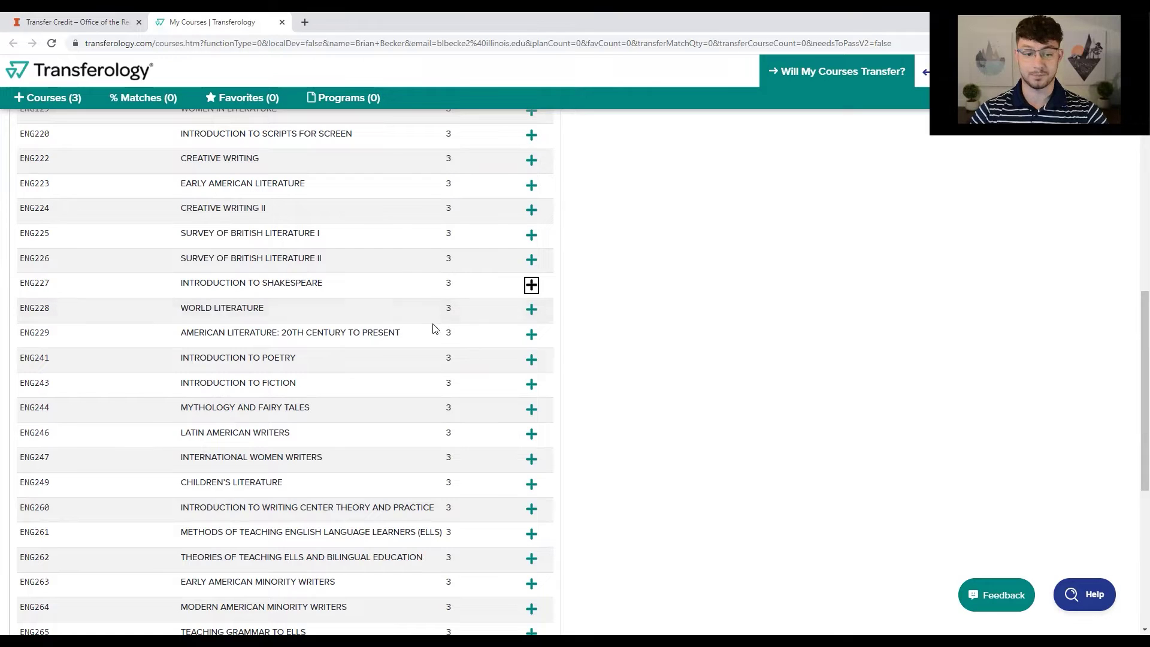
- Search for schools that match the courses added to My Courses
scroll(447, 327, up, 4)
scroll(447, 327, up, 7)
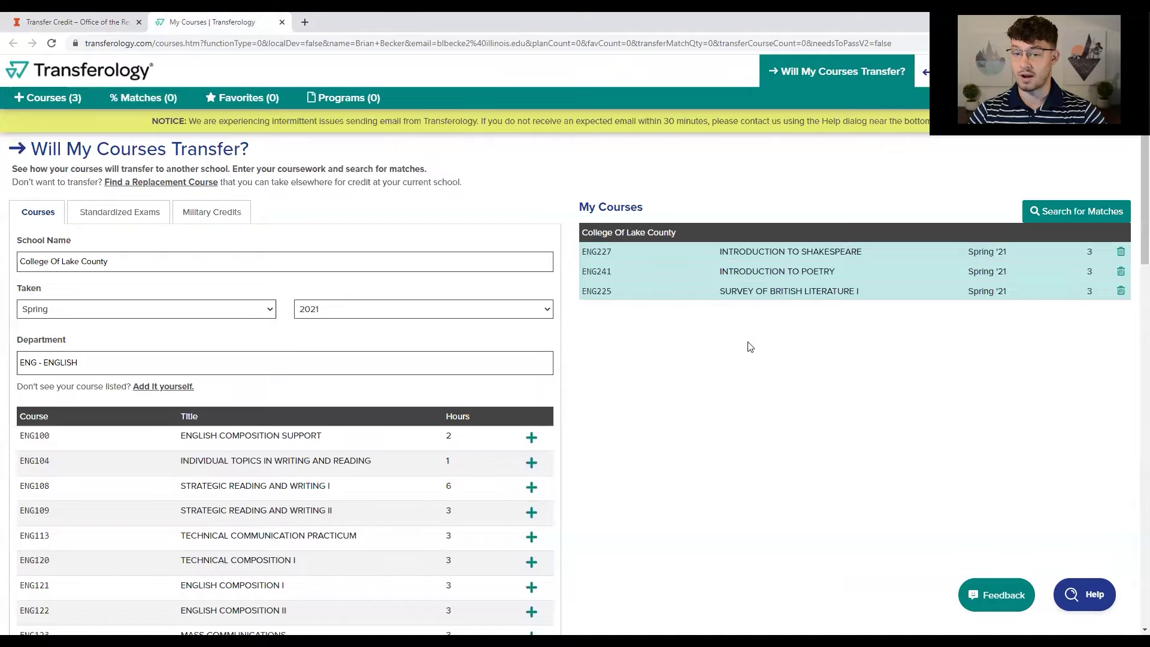
click(1075, 214)
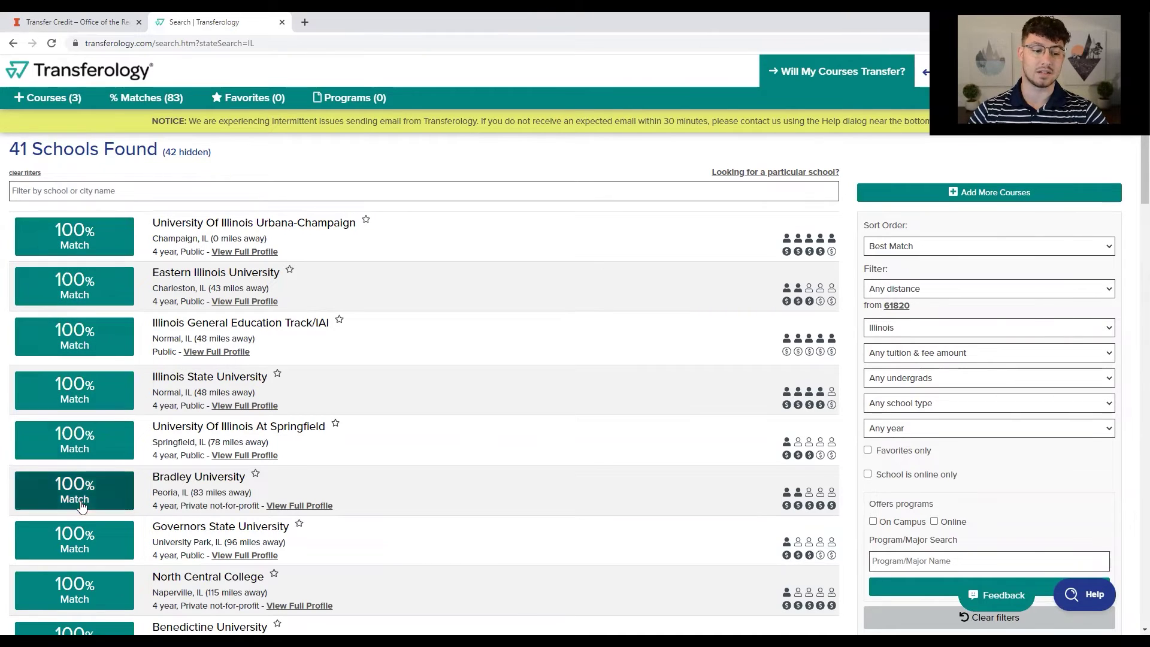
- Look through the matching schools and open the match results for University Of Illinois Urbana-Champaign
scroll(96, 393, down, 2)
scroll(97, 396, down, 1)
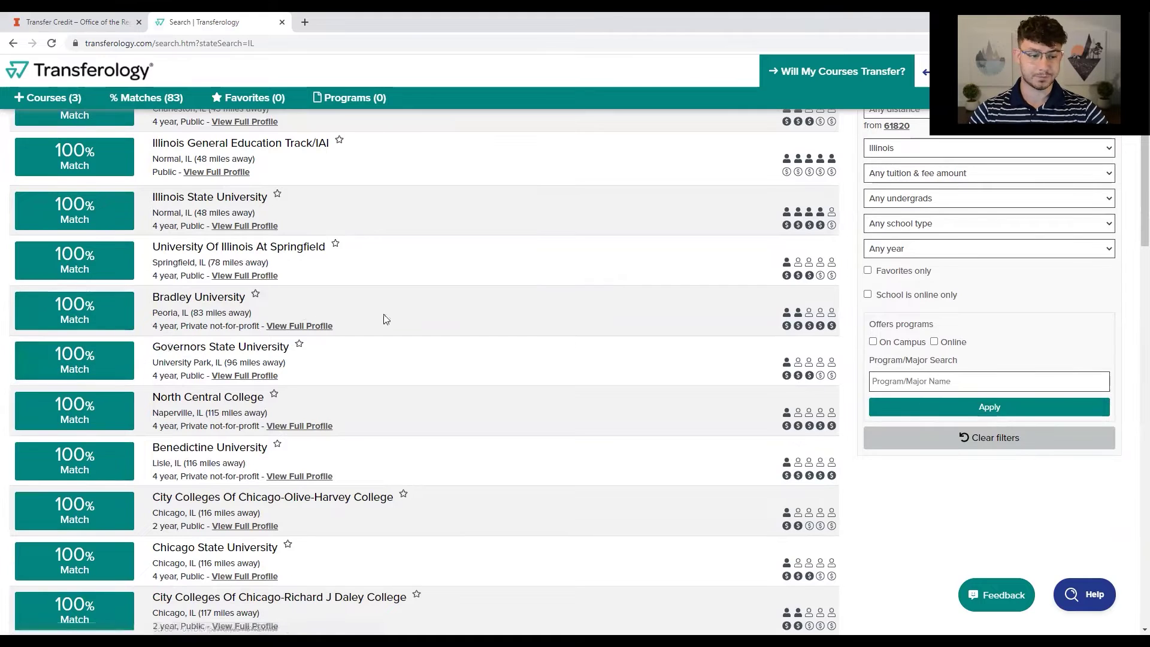
scroll(384, 323, up, 3)
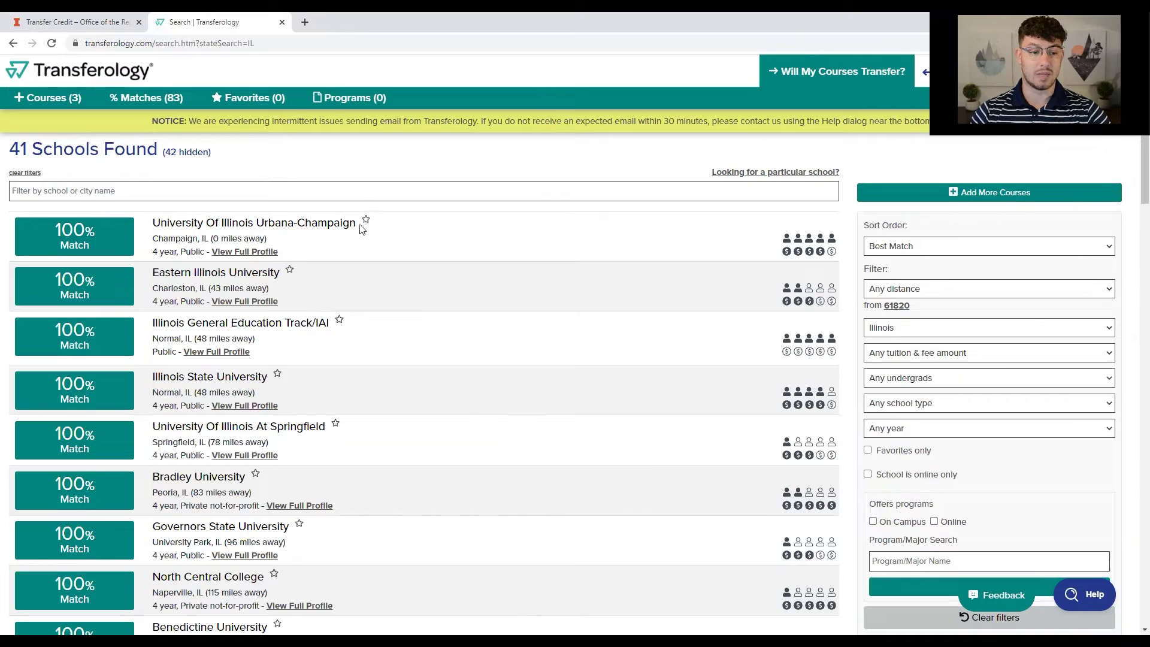
click(66, 234)
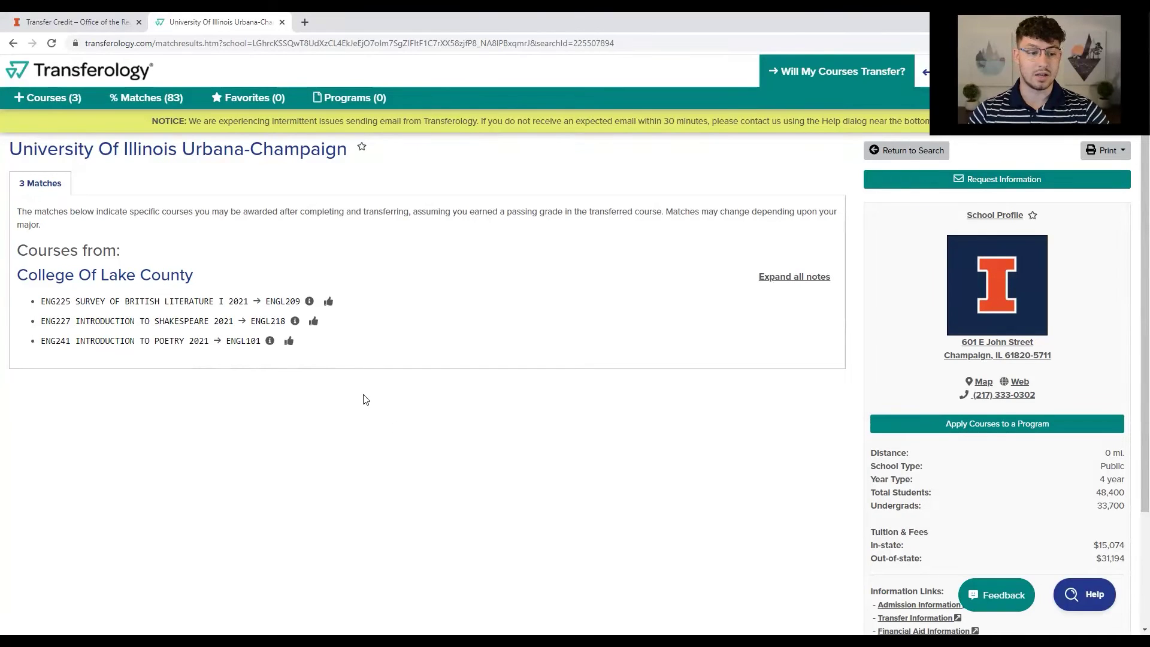
- View the transfer rule notes and credit information for ENG225, and the transfer rule notes for ENG227
click(310, 302)
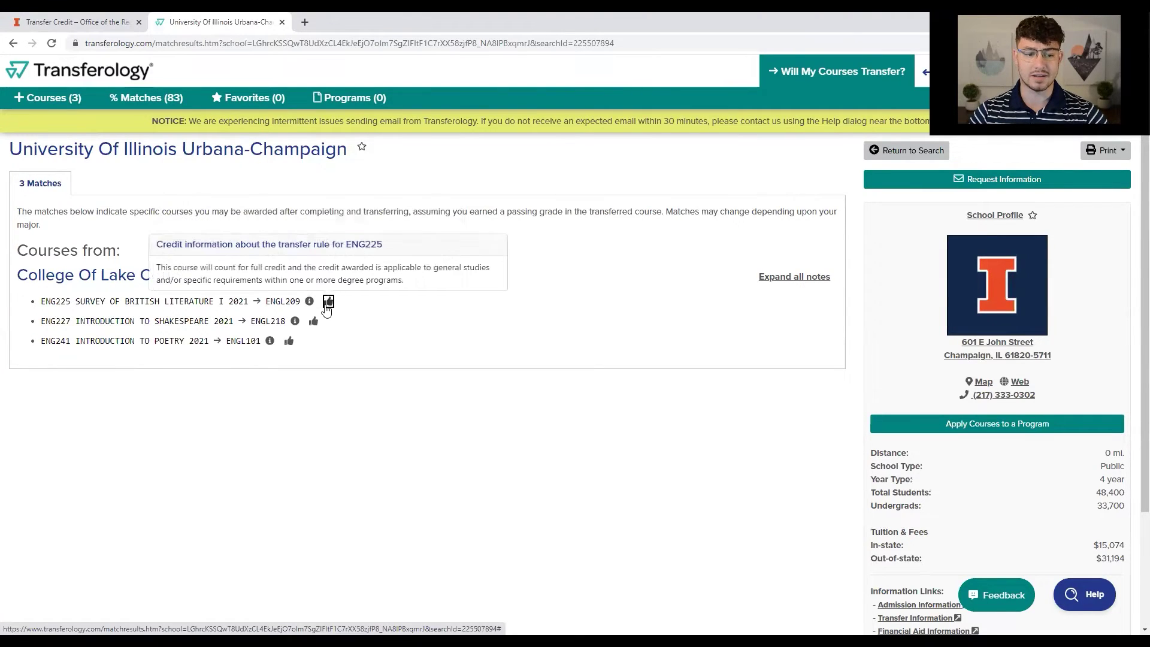
click(329, 303)
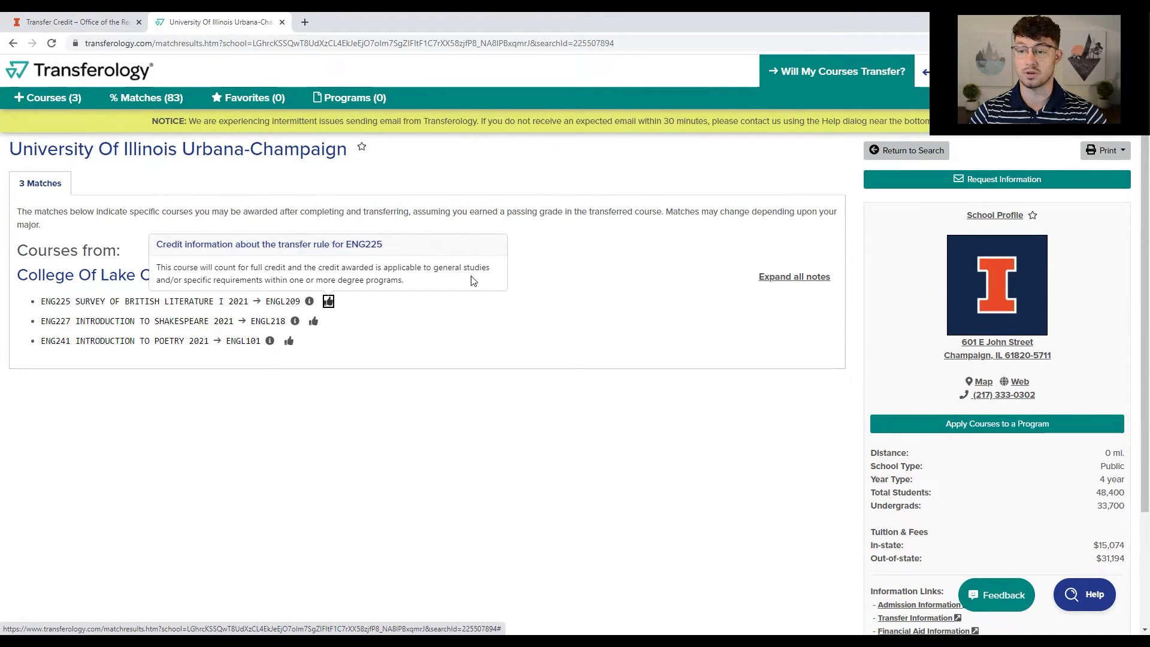
click(530, 269)
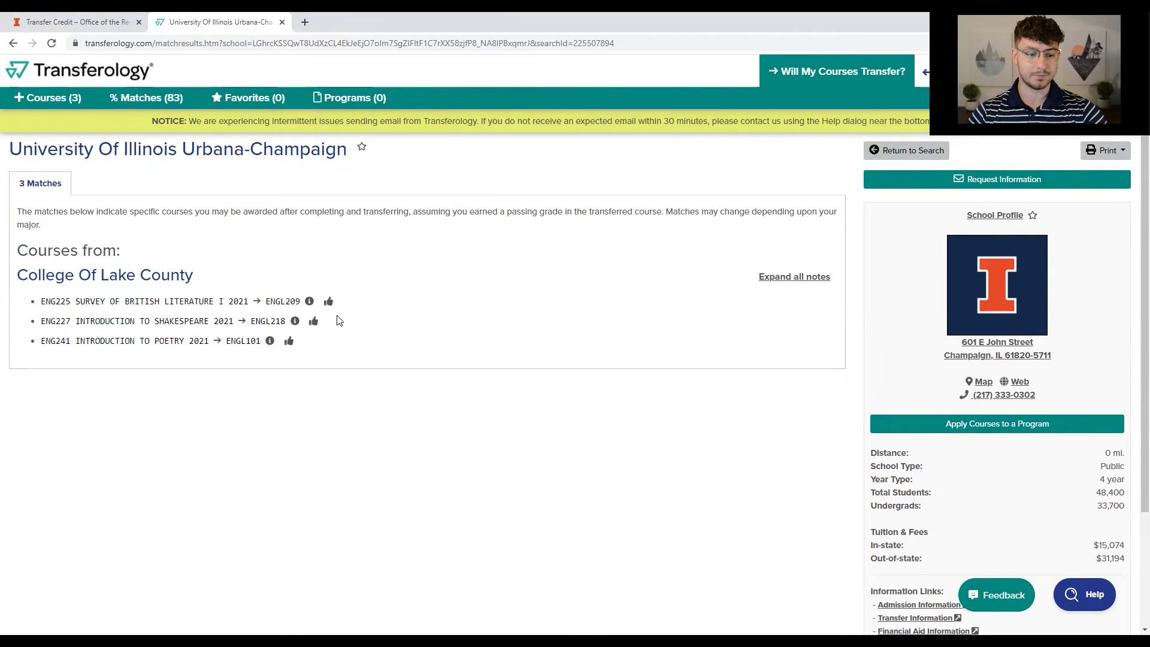
click(295, 322)
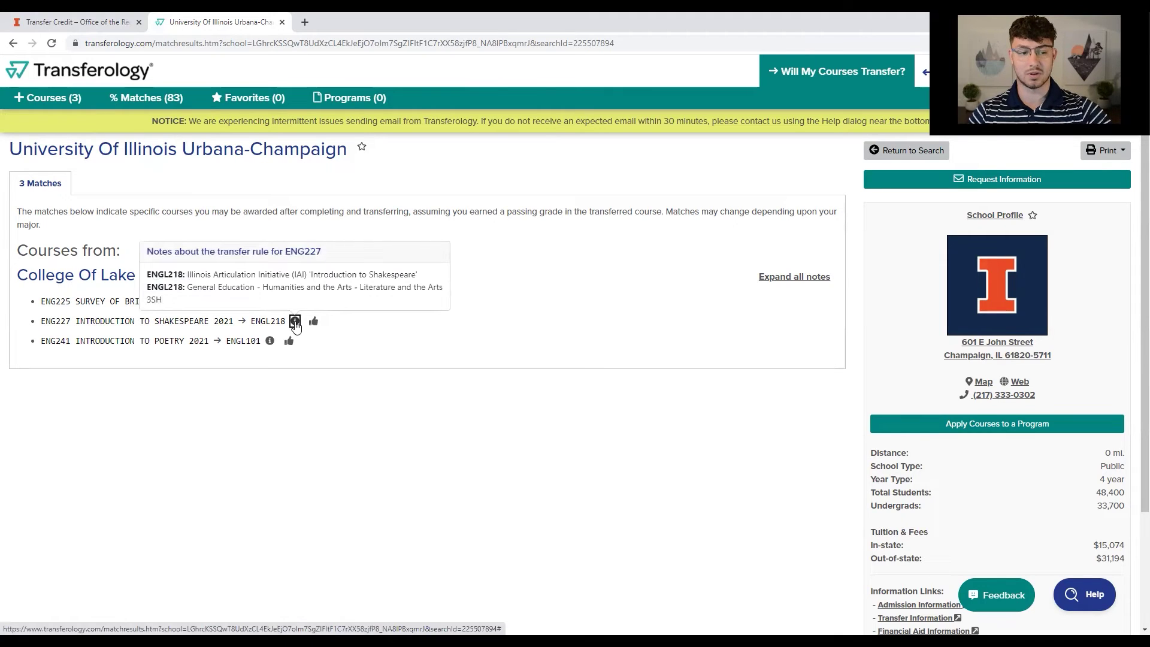
click(291, 447)
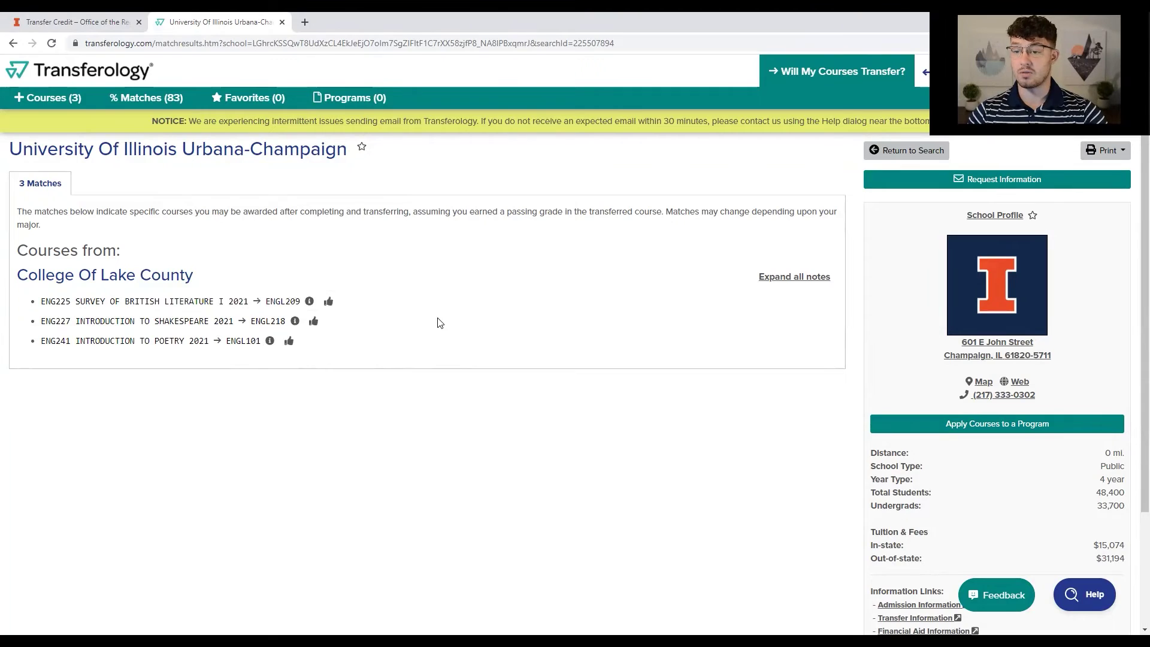